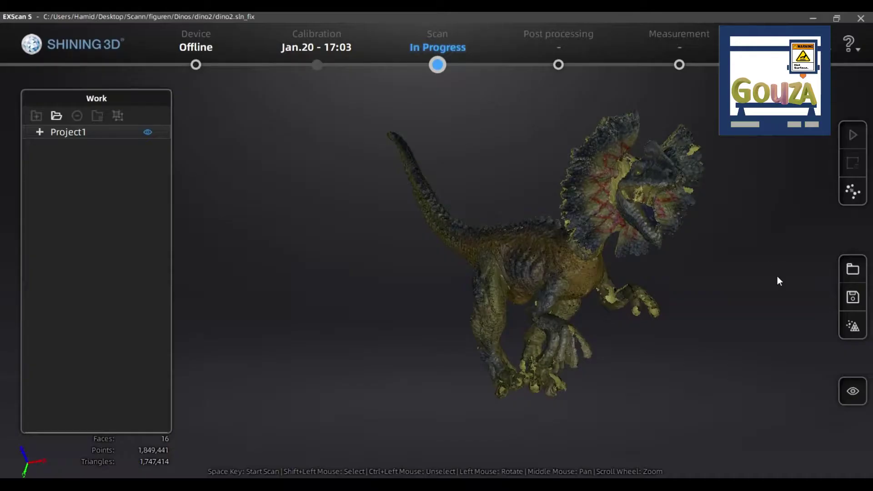
left_click_drag(777, 276, 673, 301)
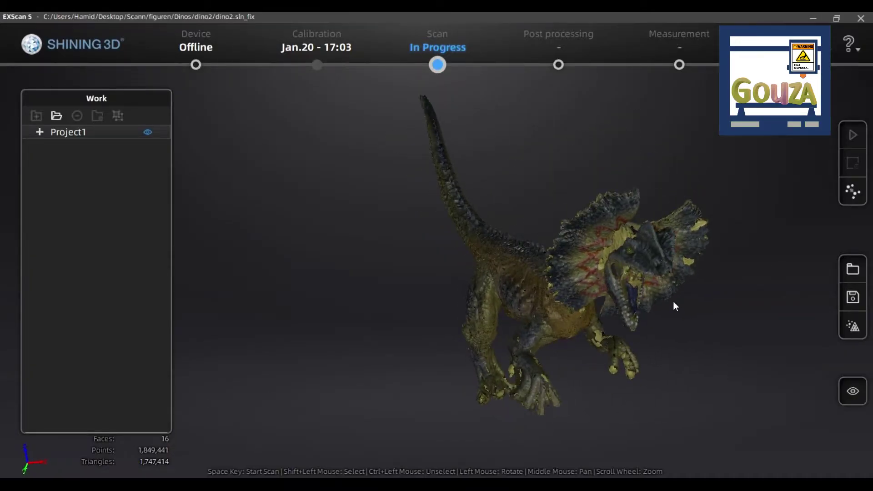
scroll(694, 247, "up", 6)
left_click_drag(694, 247, 547, 212)
scroll(514, 216, "down", 8)
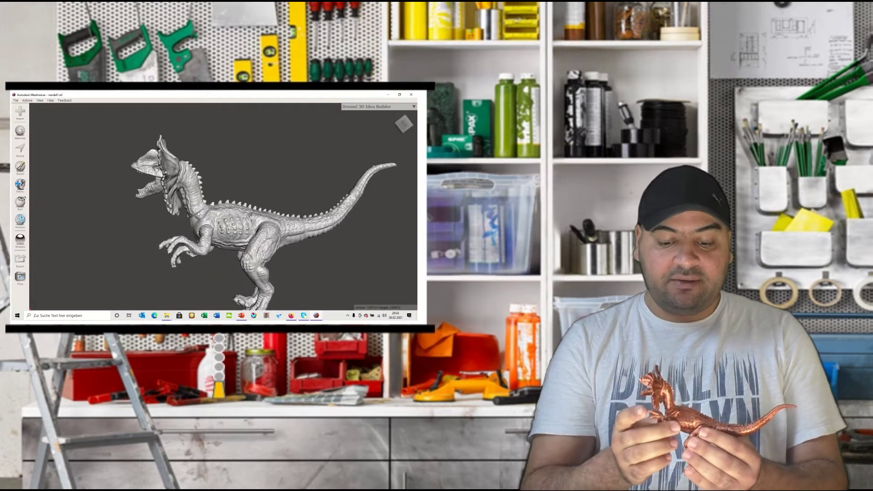
- In Meshmixer, select a band of faces around the base of the dinosaur's neck
scroll(248, 235, "up", 5)
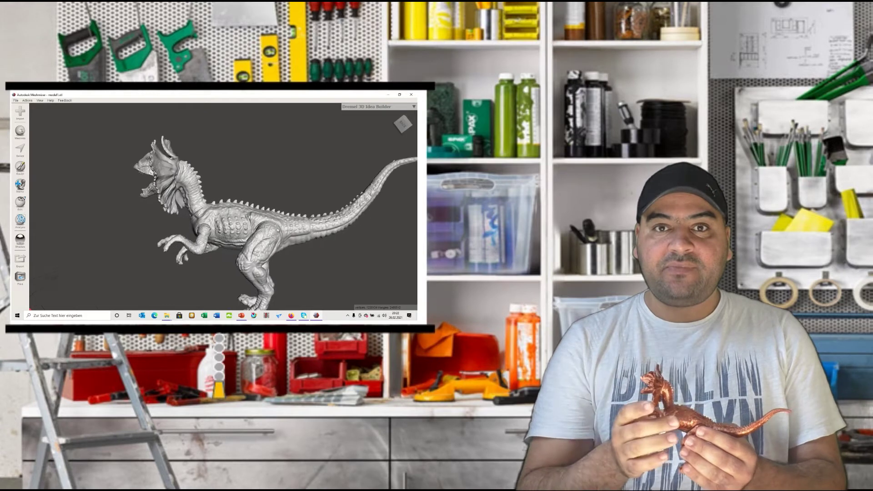
scroll(248, 235, "up", 2)
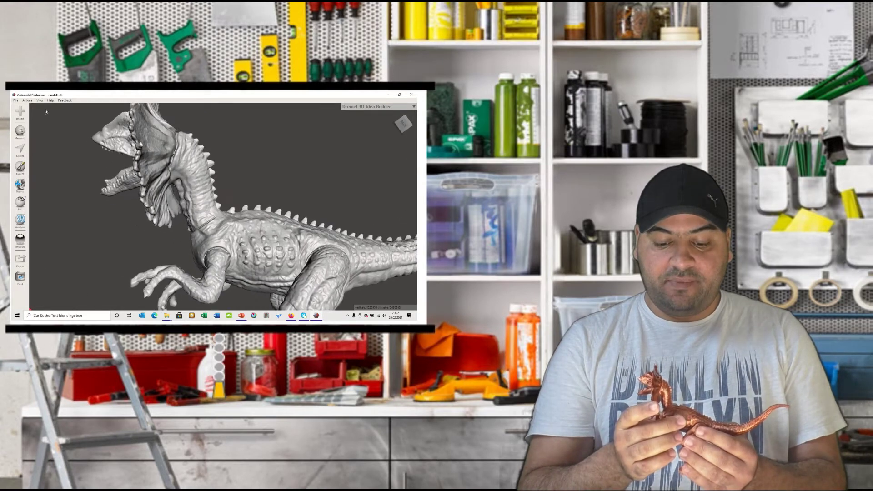
left_click(21, 151)
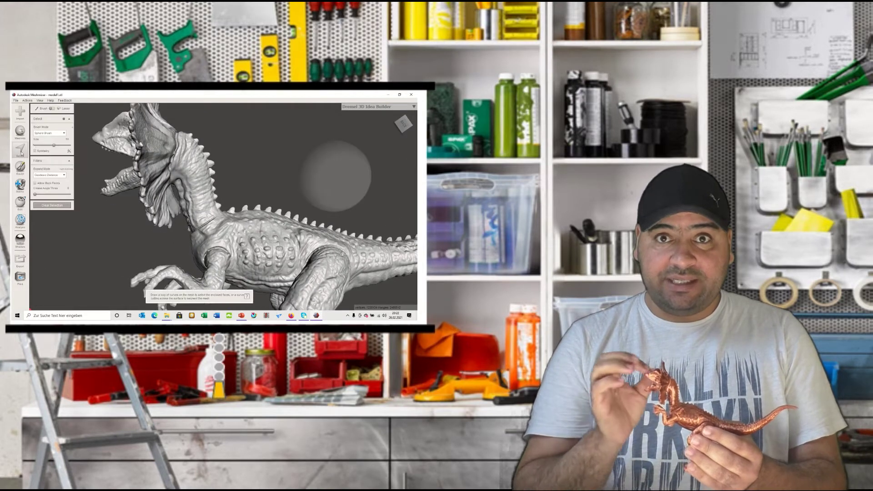
left_click(53, 110)
mouse_move(226, 198)
left_mouse_down()
mouse_move(199, 206)
mouse_move(181, 230)
mouse_move(226, 201)
left_mouse_up()
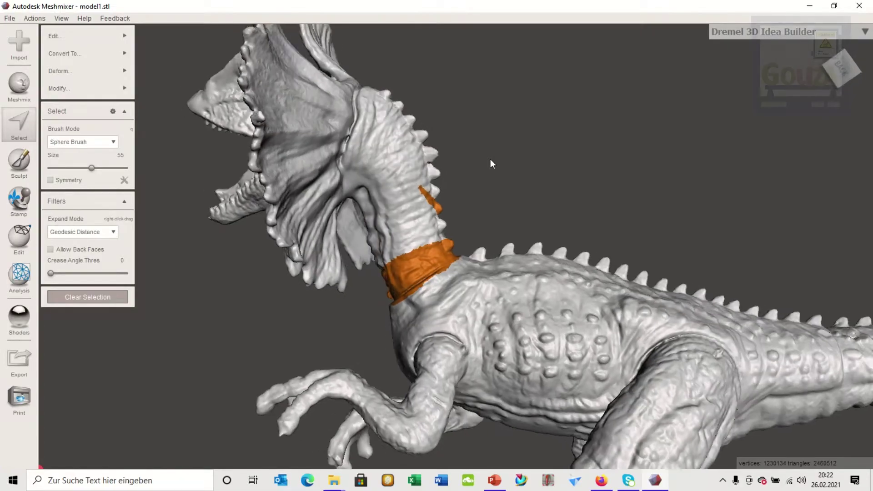
- Try a Plane Cut through the selected neck band with Cut (Discard Half) and Remeshed Fill
left_click(117, 36)
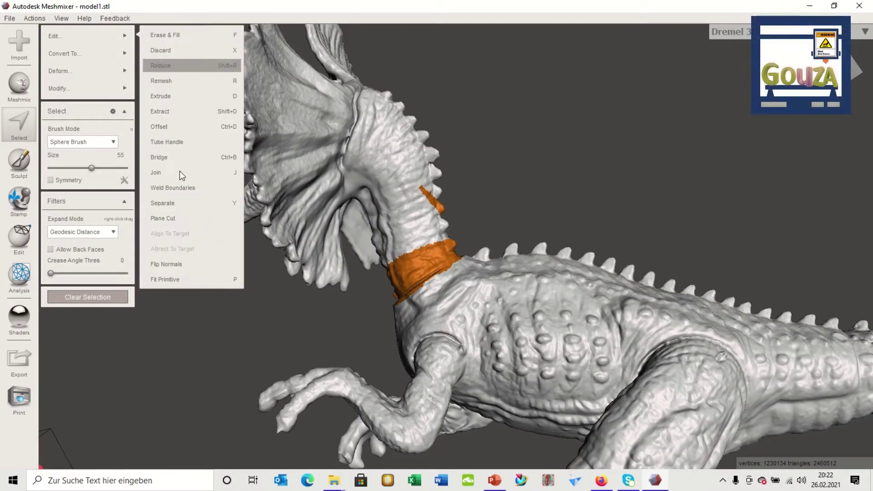
left_click(183, 217)
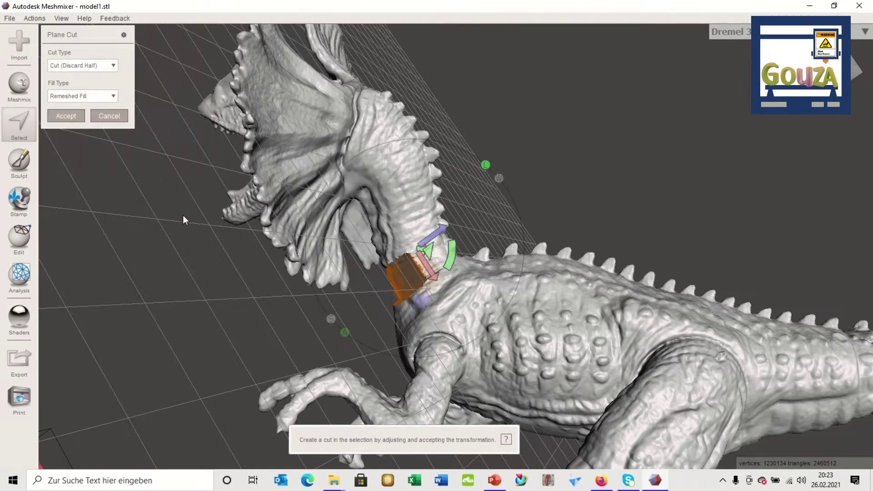
scroll(184, 218, "up", 3)
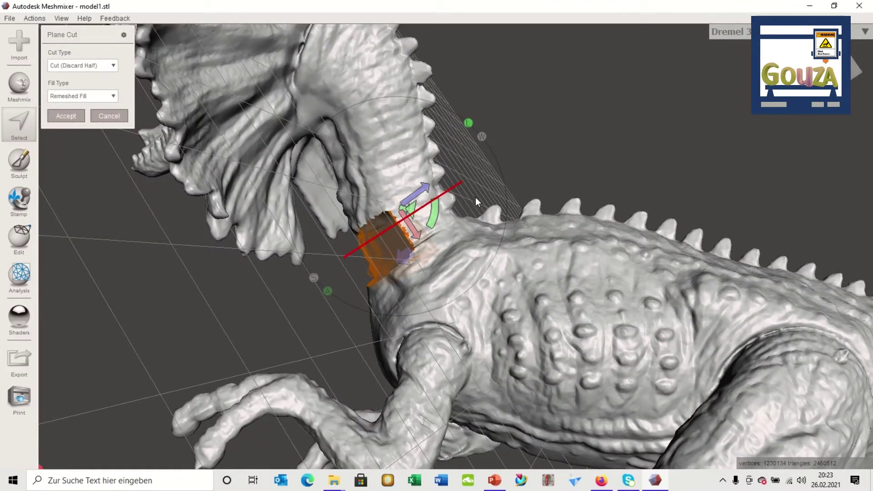
left_click_drag(476, 197, 472, 196)
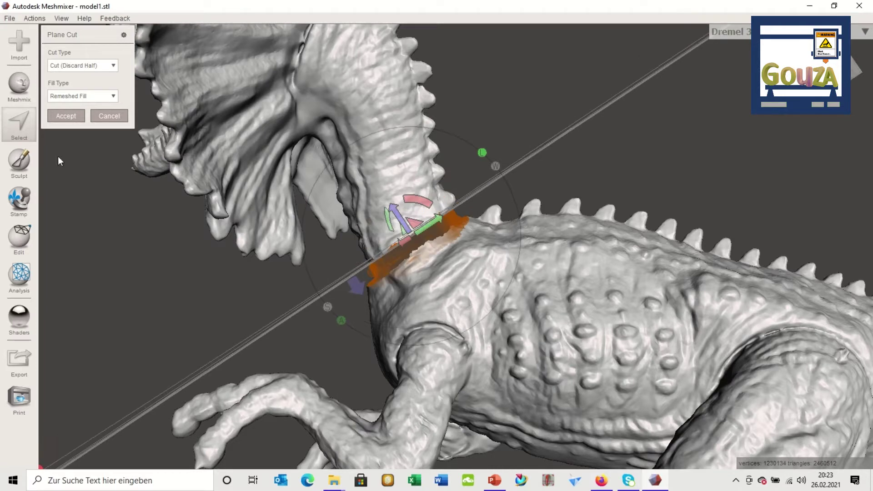
left_click(66, 117)
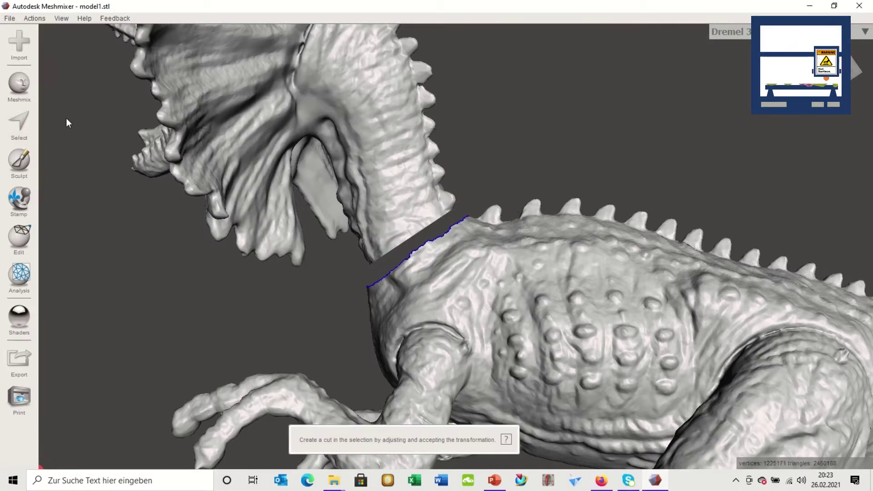
- Undo the discard-half cut and slice the neck along the same plane with Slice (Keep Both) and Remeshed Fill
left_click(35, 18)
left_click(44, 32)
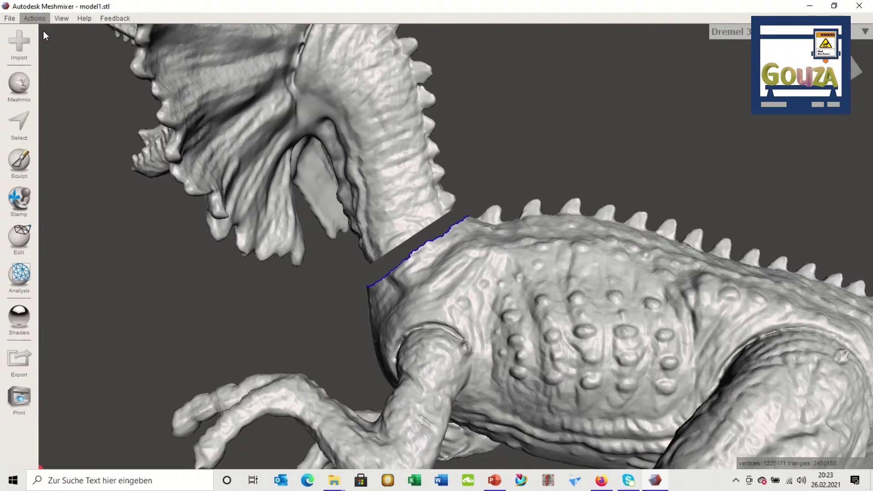
key("ctrl+z")
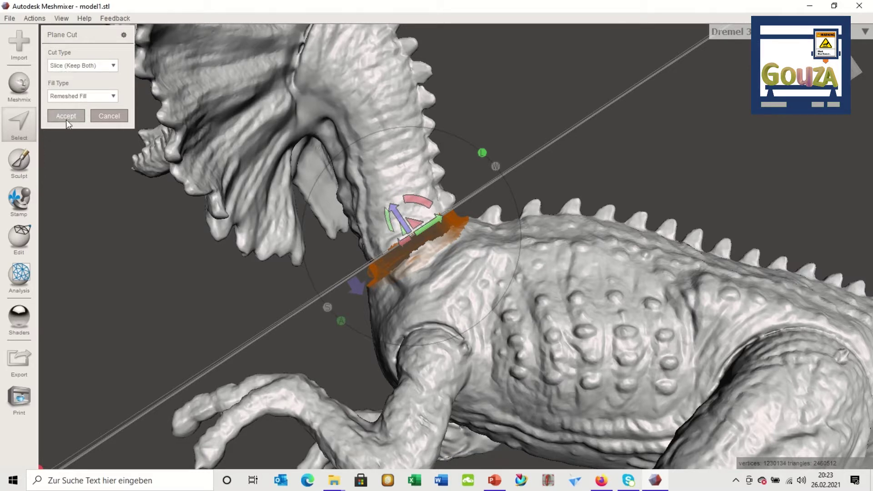
key("Return")
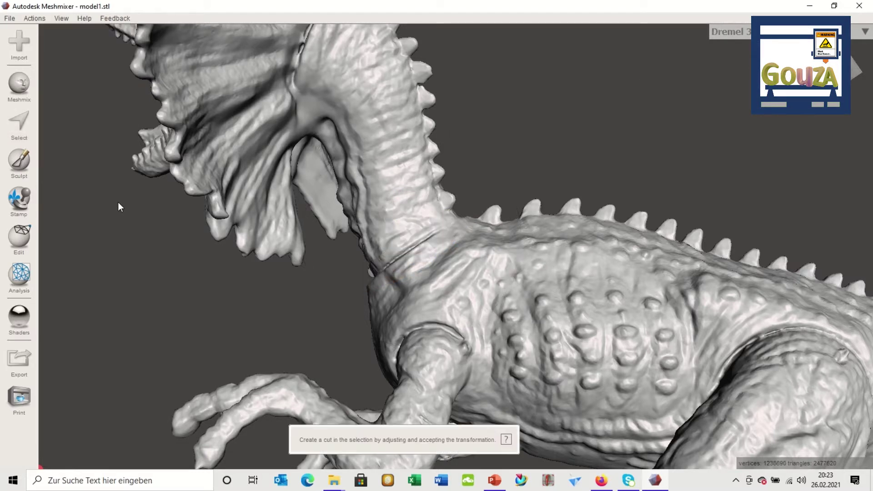
- Separate the sliced neck mesh into individual shells and select the resulting parts in turn
left_click(20, 236)
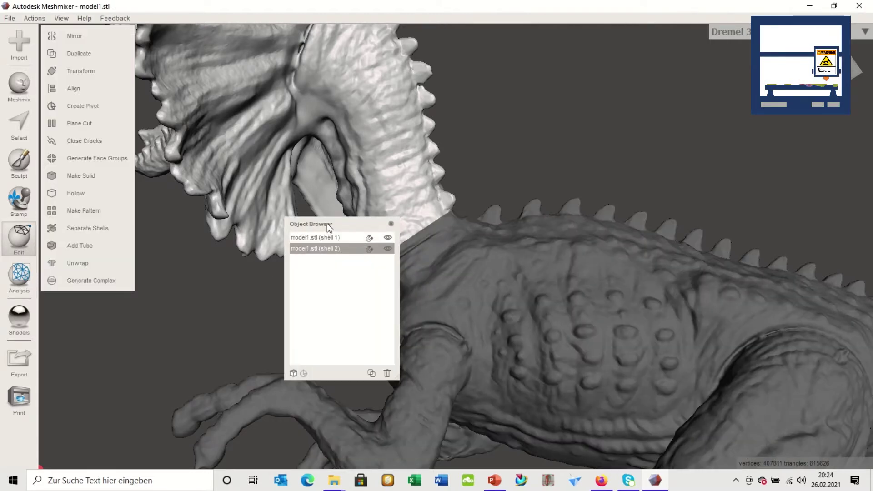
left_click_drag(330, 227, 562, 101)
left_click(557, 112)
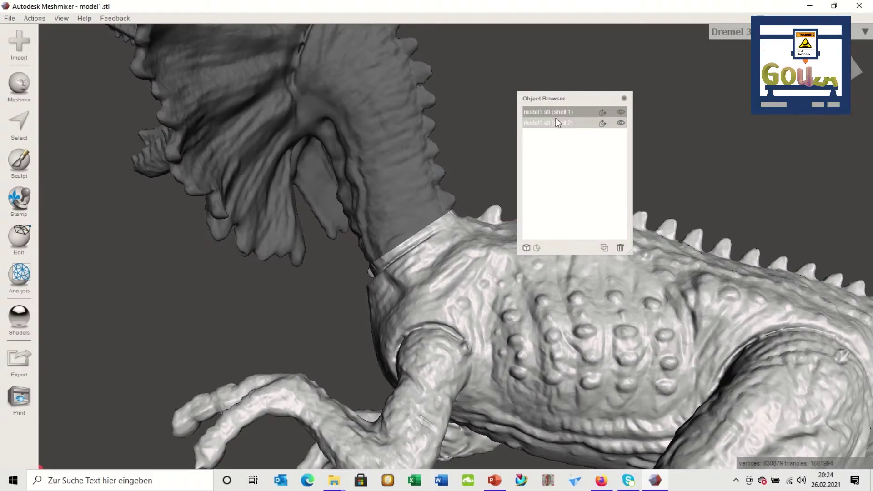
left_click(556, 120)
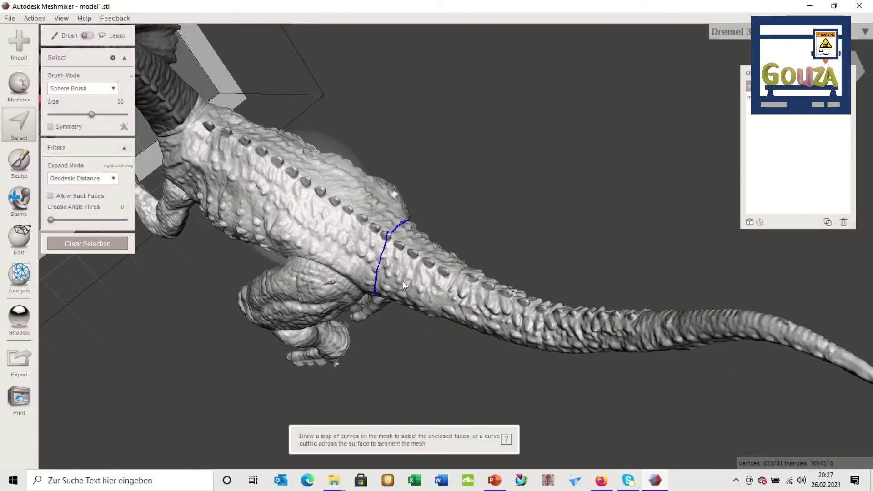
- Select a band of faces around the base of the tail using a Sphere Brush of size 38
right_click_drag(393, 278, 382, 261)
left_click_drag(92, 116, 60, 114)
right_click_drag(184, 182, 184, 100)
left_click_drag(385, 256, 373, 307)
left_click_drag(387, 265, 376, 279)
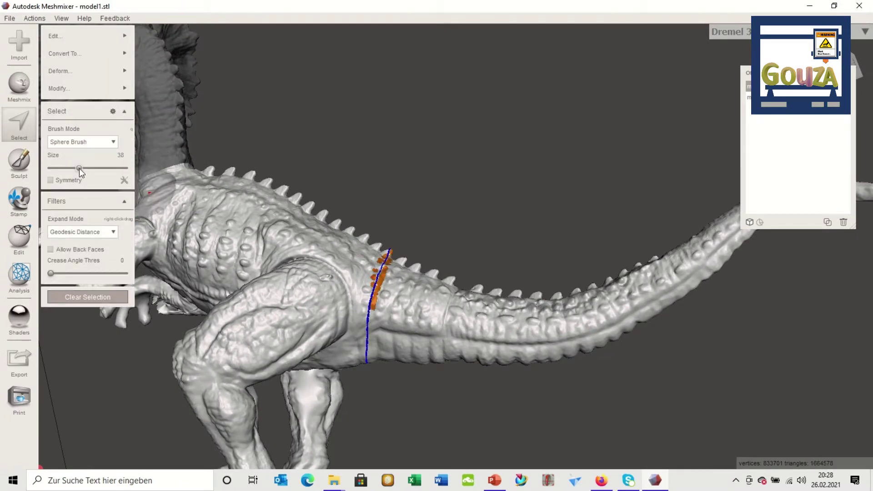
mouse_move(389, 248)
left_mouse_down()
mouse_move(373, 347)
mouse_move(378, 365)
left_mouse_up()
mouse_move(379, 367)
right_mouse_down()
mouse_move(385, 388)
mouse_move(441, 227)
mouse_move(432, 277)
mouse_move(410, 271)
right_mouse_up()
- Slice the tail from the body with a Plane Cut through the selected band, using Slice (Keep Both) and Remeshed Fill
mouse_move(97, 32)
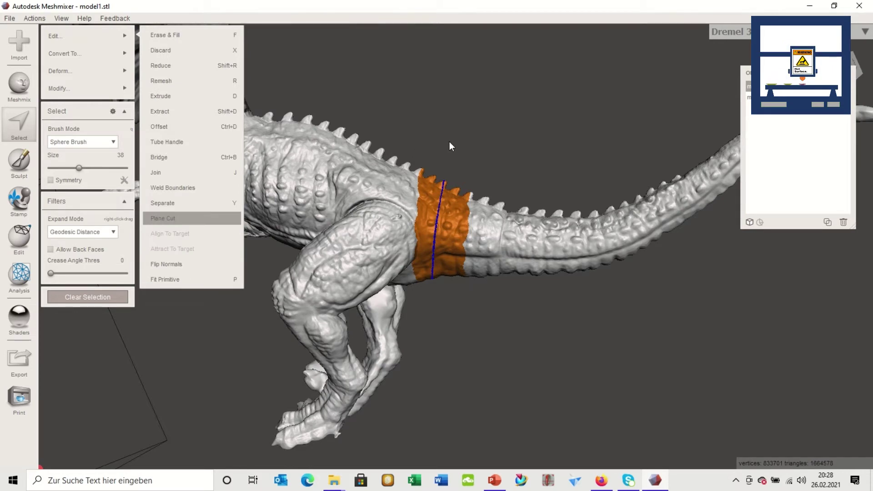
mouse_move(435, 160)
left_mouse_down()
mouse_move(417, 314)
mouse_move(444, 185)
mouse_move(441, 153)
left_mouse_up()
left_click(79, 66)
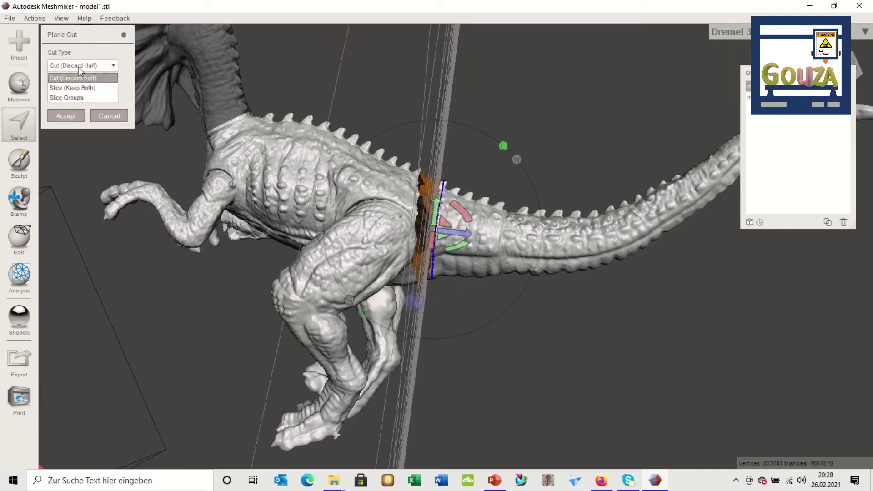
left_click(67, 91)
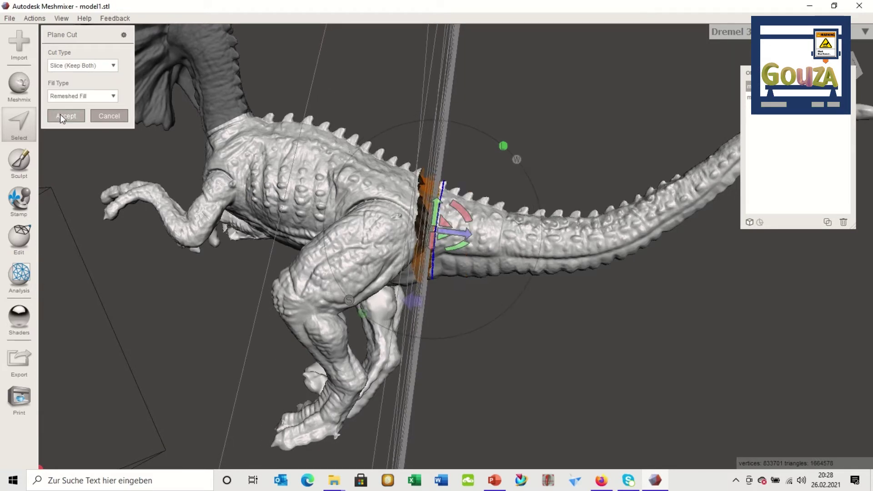
left_click(62, 117)
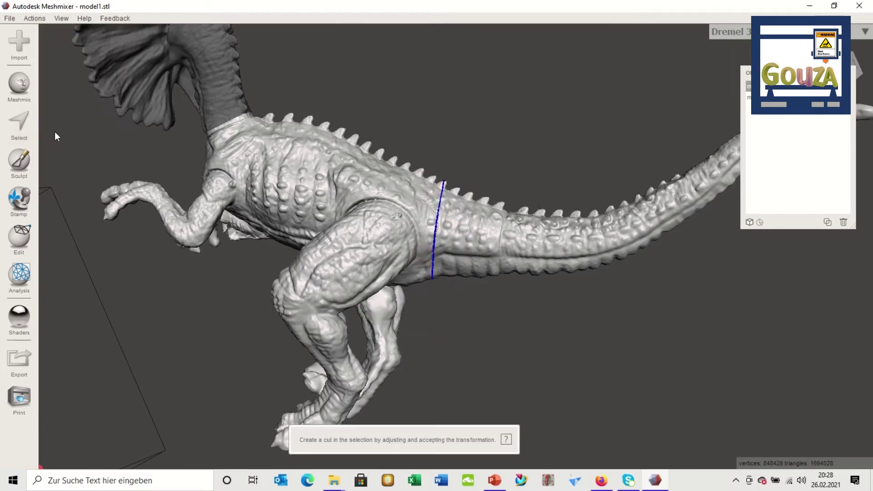
- Separate the sliced body and tail into individual shells and select each part in turn to check the split
left_click(17, 240)
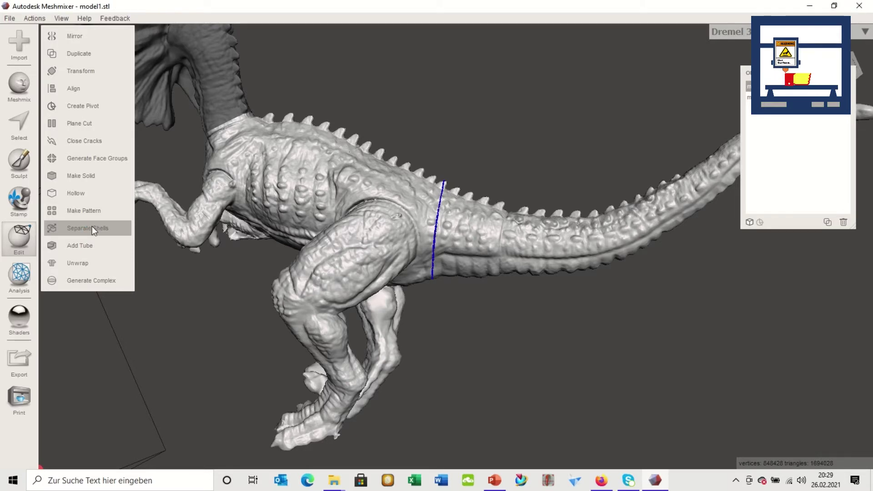
left_click(92, 226)
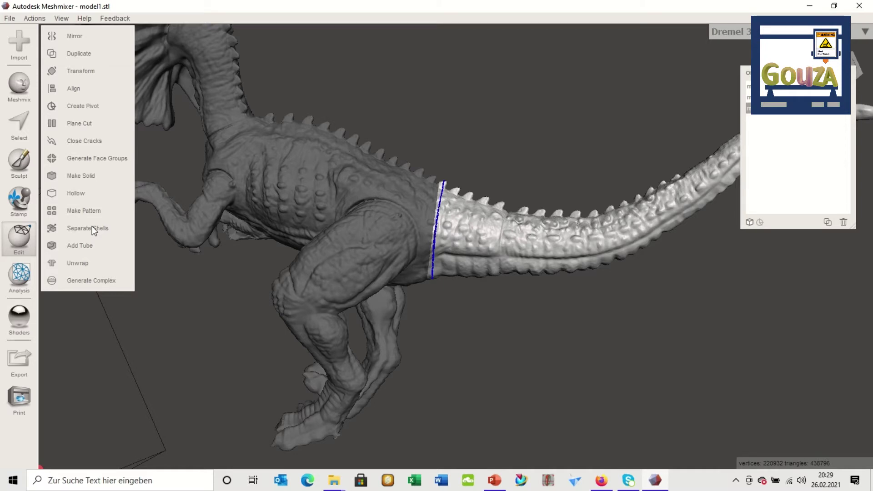
left_click(776, 87)
left_click(776, 97)
left_click(776, 108)
left_click(775, 97)
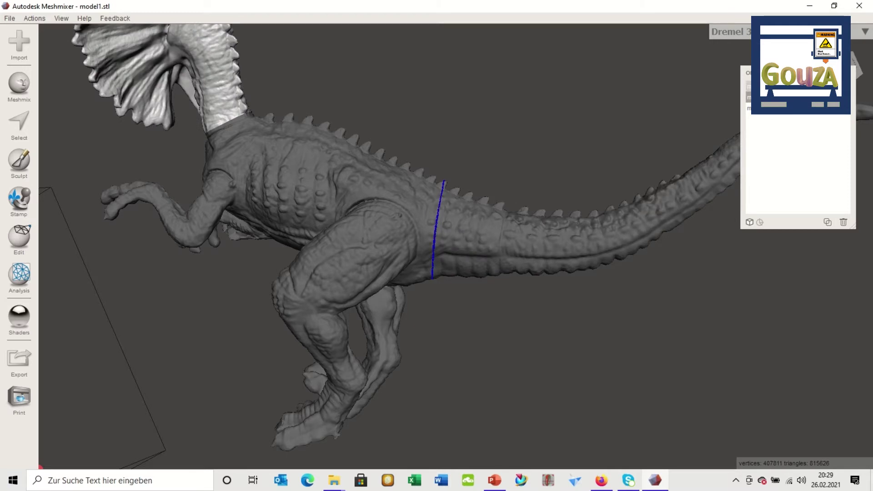
left_click(773, 86)
scroll(364, 97, "down", 3)
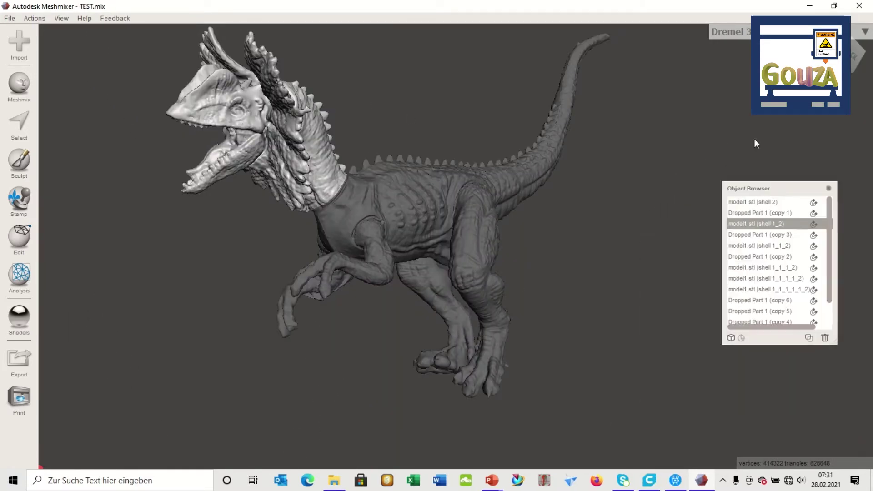
- Examine the separated parts of TEST.mix by selecting the torso, tail, legs and arm one after another
left_click_drag(755, 189, 790, 76)
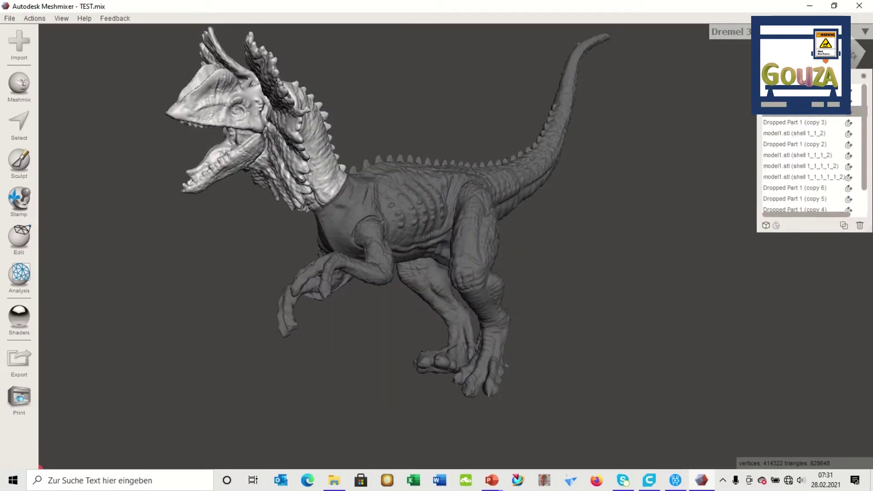
left_click(364, 202)
left_click(497, 200)
left_click(478, 241)
left_click(433, 280)
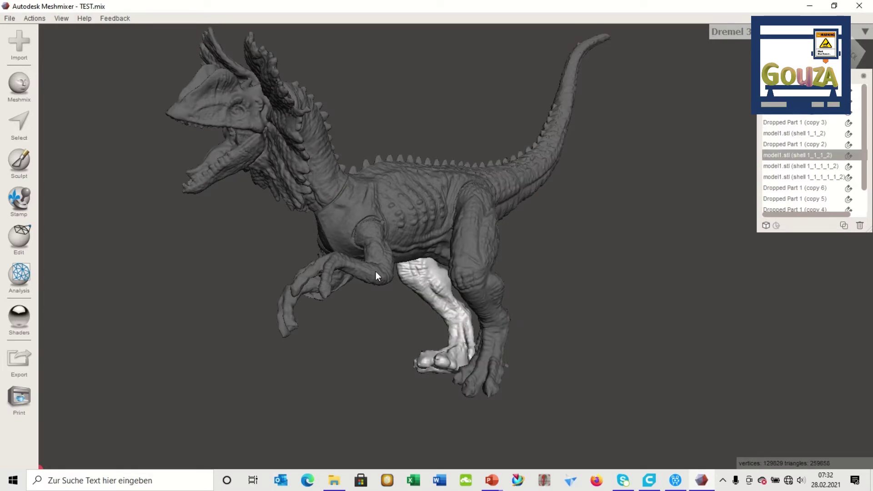
left_click(376, 271)
right_click_drag(374, 272, 383, 297)
right_click_drag(416, 265, 383, 288)
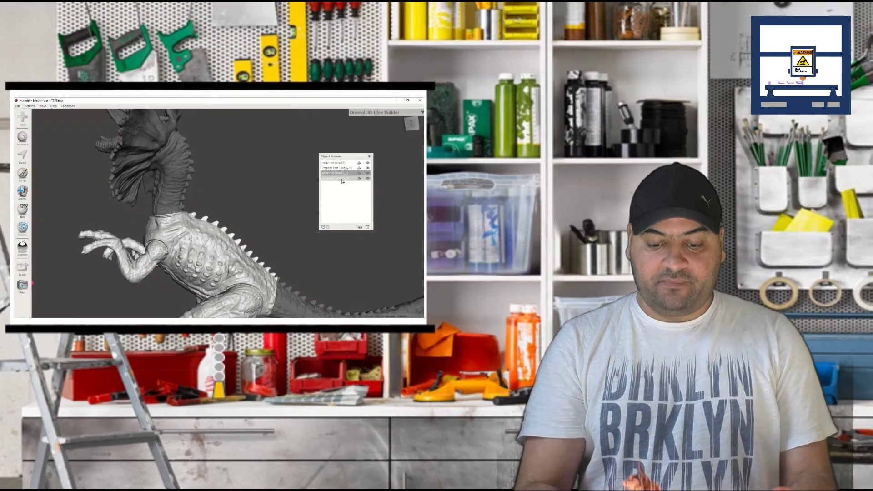
- Hide the head part, model1.stl (shell 1_2), and make the body, model1.stl (shell 1_1), active at the neck's cut face
left_click(342, 181)
right_click_drag(221, 204, 203, 208)
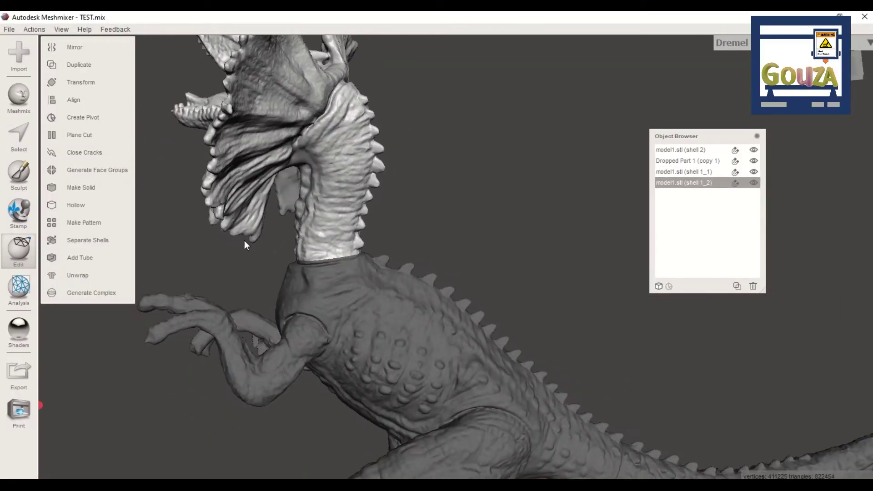
left_click(694, 172)
left_click(695, 183)
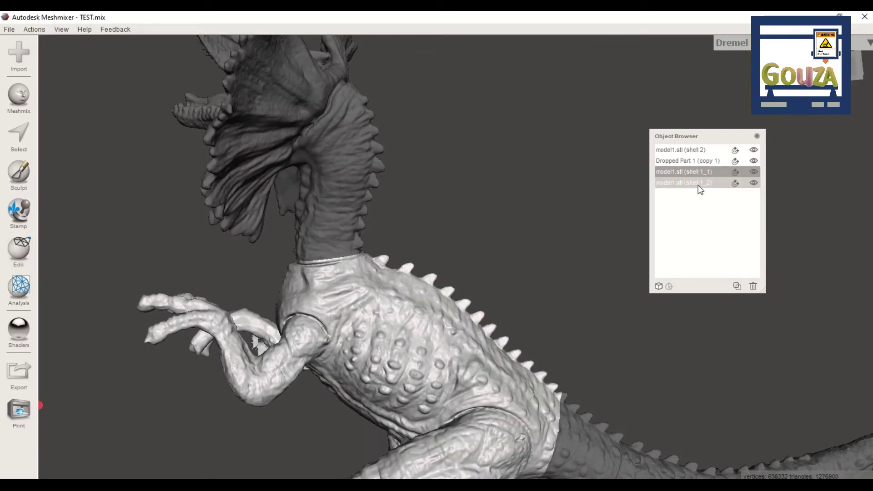
mouse_move(271, 131)
right_mouse_down()
mouse_move(421, 247)
mouse_move(268, 249)
right_mouse_up()
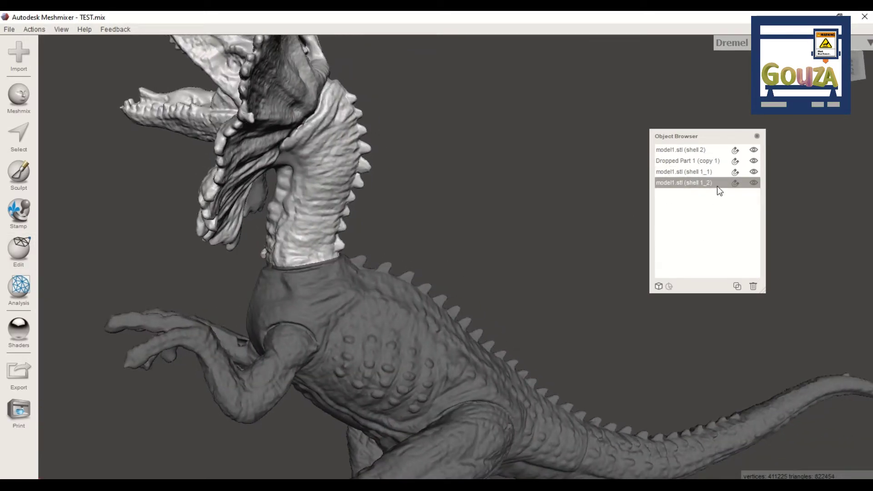
left_click(757, 184)
left_click(686, 172)
right_click_drag(537, 237, 456, 390)
scroll(316, 320, "up", 4)
scroll(316, 320, "down", 4)
scroll(316, 320, "up", 3)
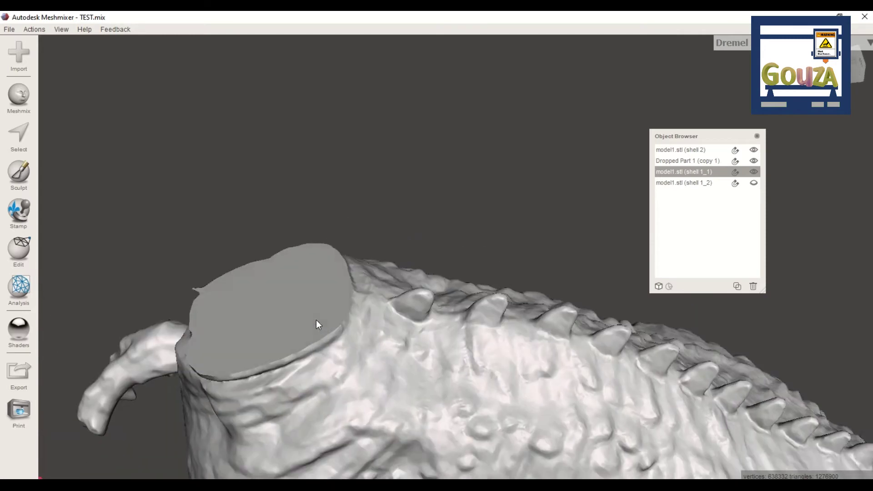
- Drop a solid cylinder with a dimension of about 5.48 mm onto the neck's cut face as a new object
left_click(26, 109)
left_click(124, 51)
left_click_drag(87, 379, 322, 293)
left_click_drag(402, 241, 280, 258)
right_click_drag(279, 258, 332, 259)
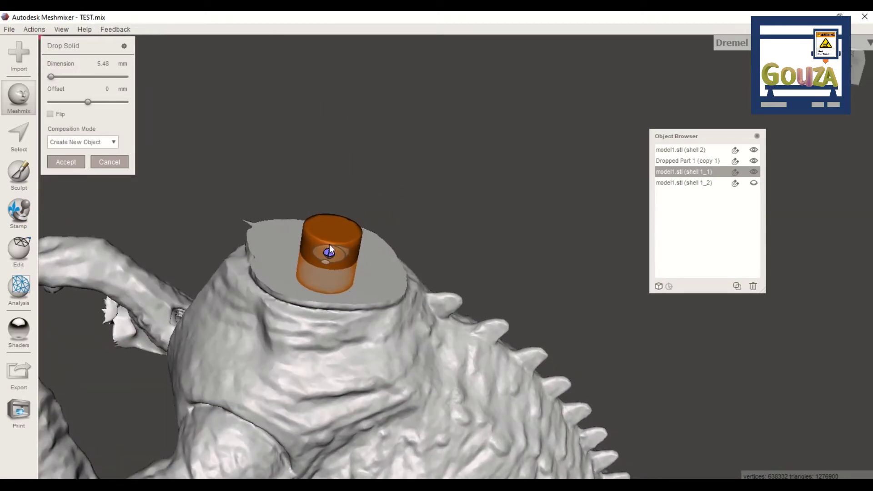
- Reposition the cylinder on the neck's cut face, reduce its dimension to about 4.4 mm and accept it as a new object
left_click_drag(330, 249, 323, 244)
right_click_drag(335, 250, 372, 244)
left_click_drag(324, 241, 323, 266)
right_click_drag(322, 265, 363, 258)
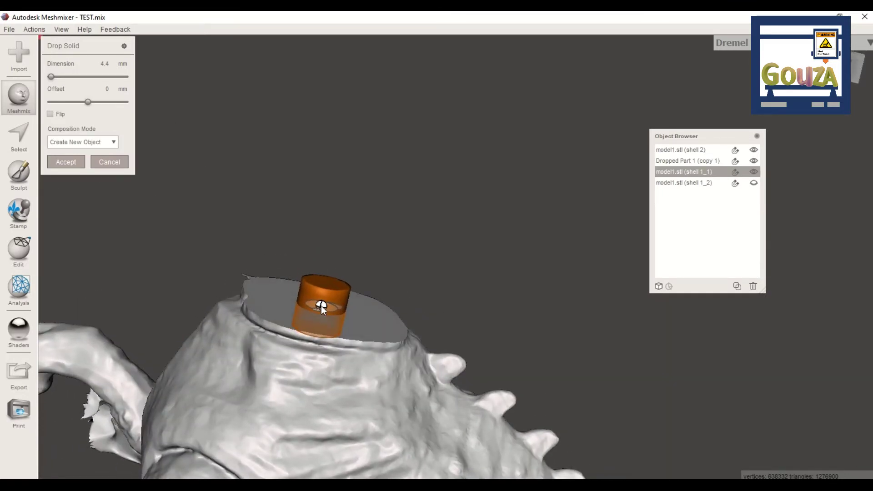
right_click_drag(320, 307, 361, 280)
left_click_drag(292, 240, 285, 246)
mouse_move(285, 245)
right_mouse_down()
mouse_move(303, 258)
mouse_move(291, 255)
right_mouse_up()
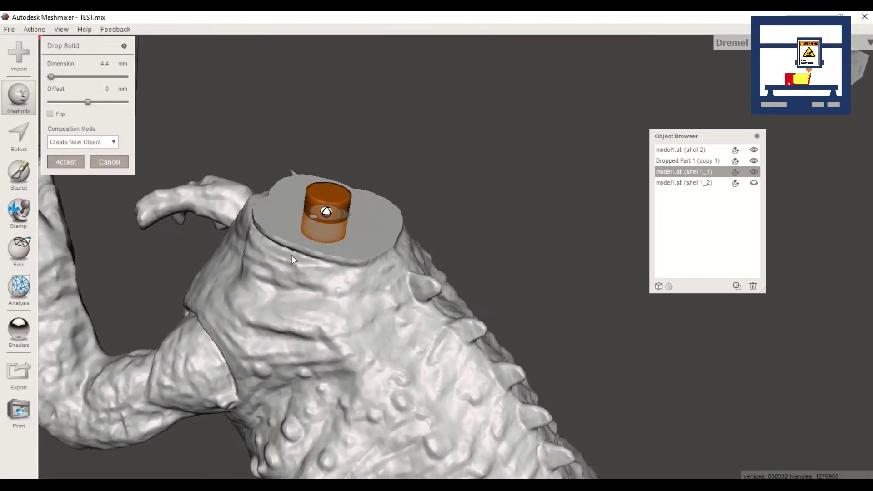
left_click(71, 163)
- Duplicate the neck cylinder, Dropped Part 1, twice and hide both copies
left_click(680, 195)
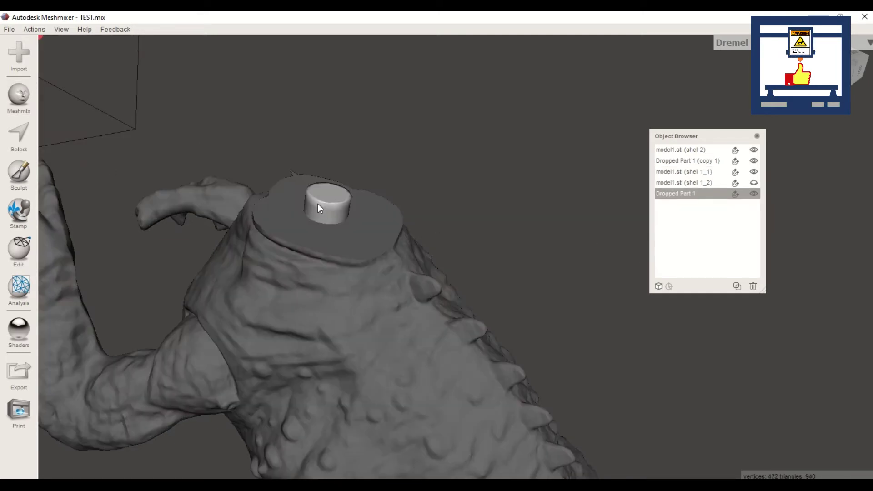
left_click(736, 286)
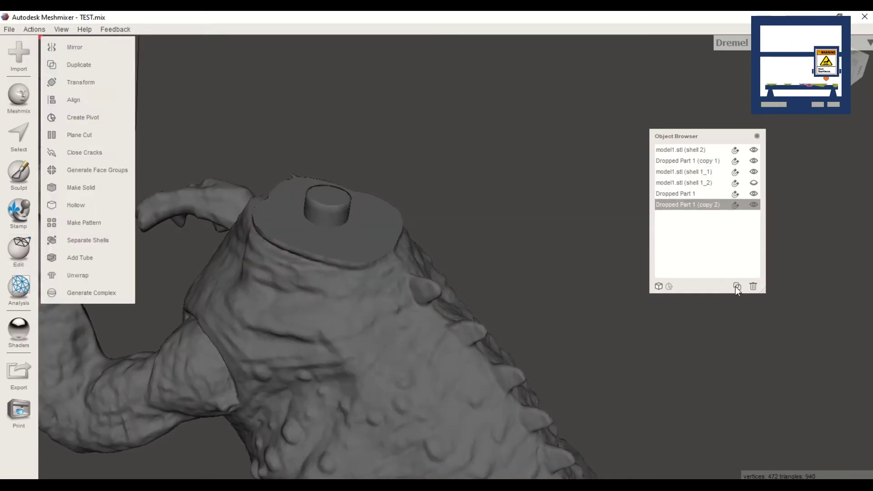
left_click(737, 286)
left_click(752, 216)
left_click(753, 205)
left_click(699, 205)
left_click(690, 196)
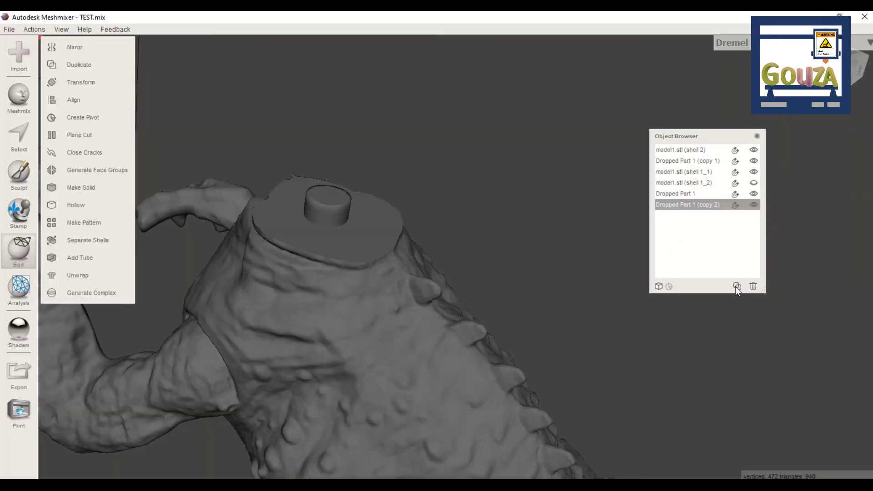
left_click(753, 217)
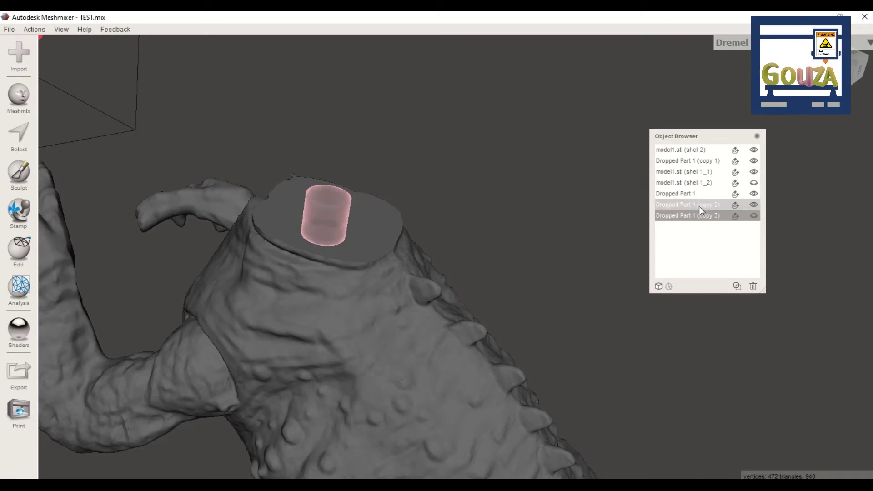
left_click(700, 206)
left_click(753, 205)
- Subtract Dropped Part 1 from the body, model1.stl (shell 1_1), with a precise Boolean Difference using intersection curves and a target edge scale of 0.39
left_click(717, 194)
scroll(422, 255, "down", 3)
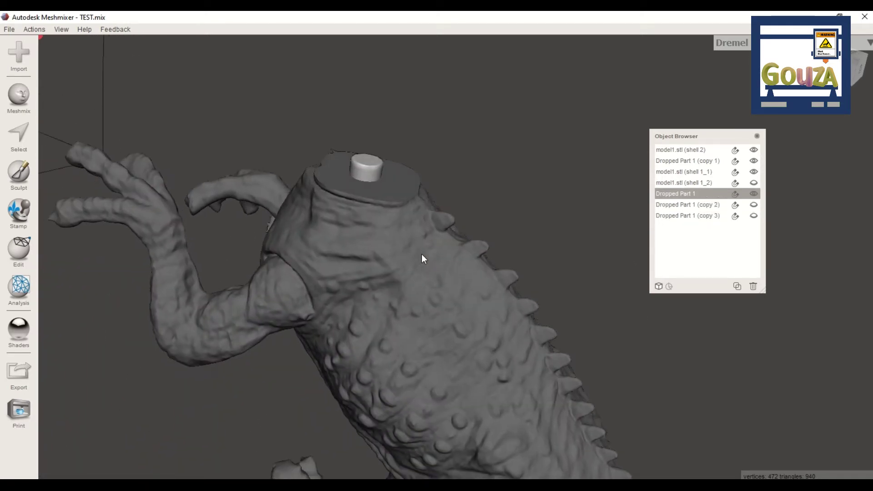
left_click(365, 201, "shift")
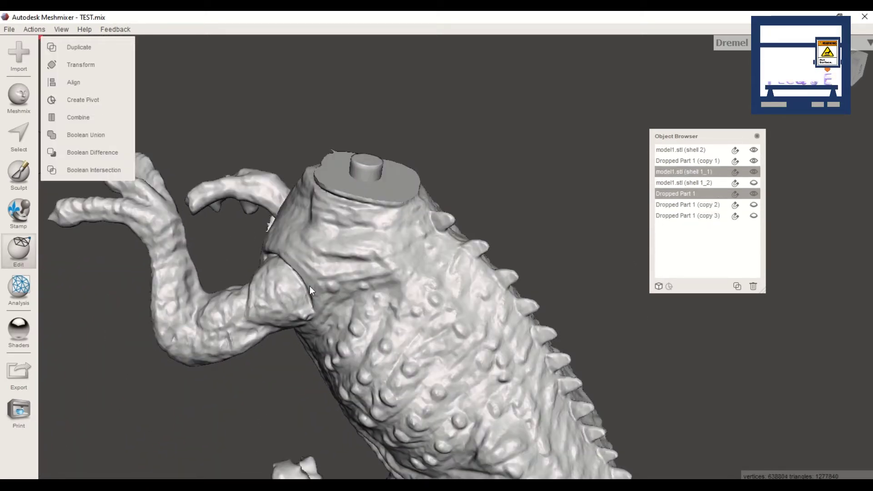
left_click(104, 154)
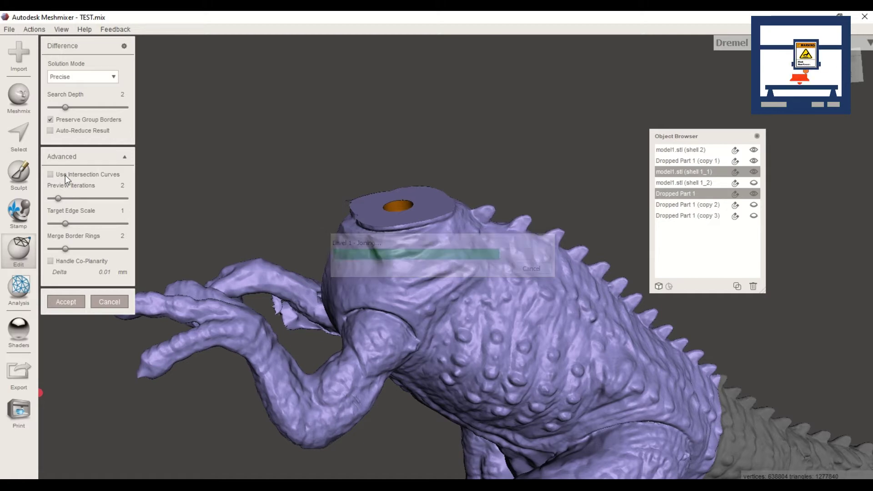
left_click(50, 175)
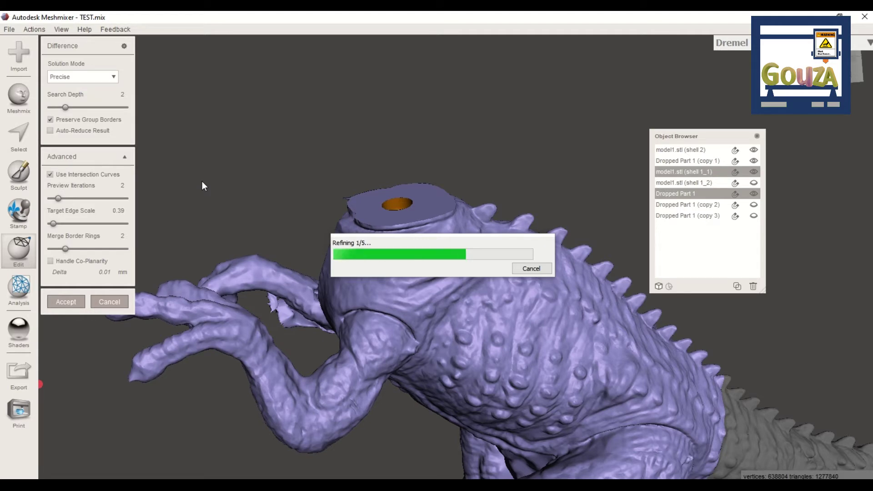
right_click_drag(448, 198, 506, 221)
scroll(506, 221, "up", 5)
scroll(506, 221, "down", 5)
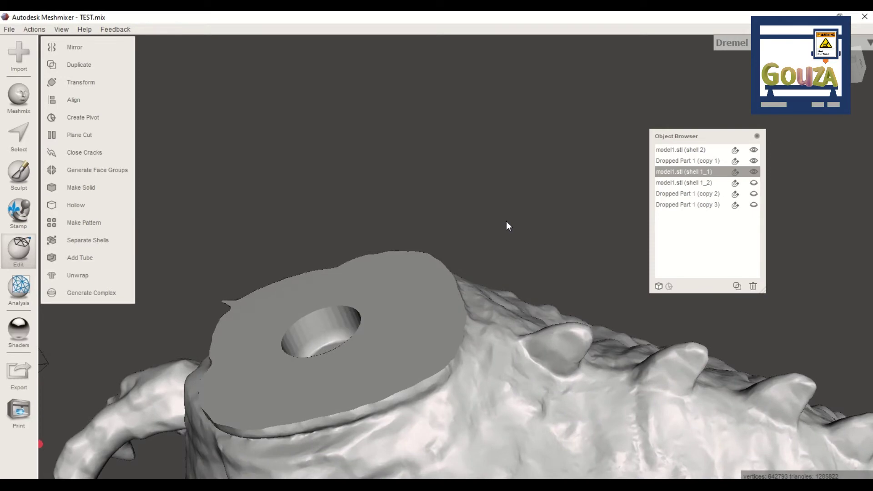
scroll(506, 221, "down", 5)
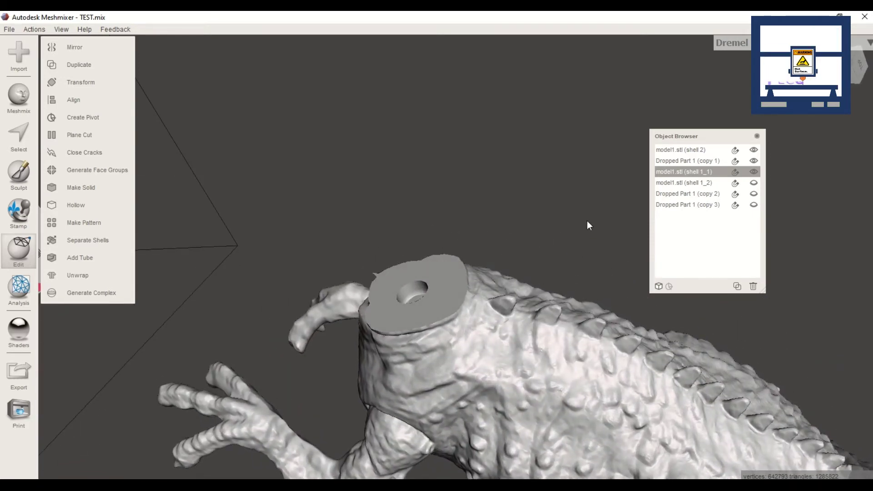
- Show the head part, model1.stl (shell 1_2), and Dropped Part 1 (copy 2), and hide the body, model1.stl (shell 1_1)
left_click(691, 181)
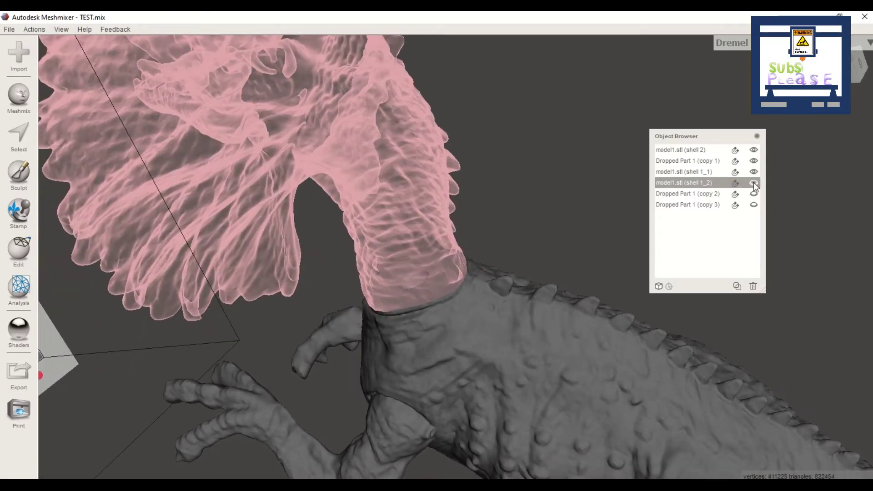
left_click(754, 183)
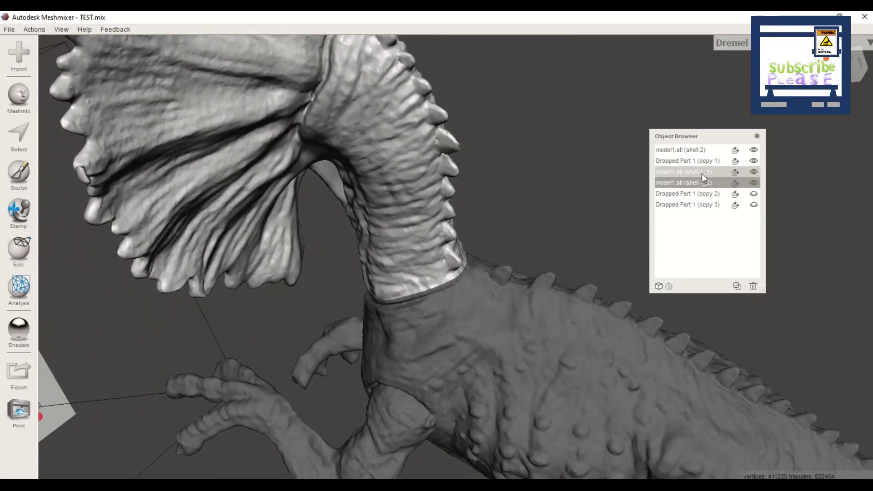
left_click(702, 173)
left_click(757, 172)
left_click(692, 181)
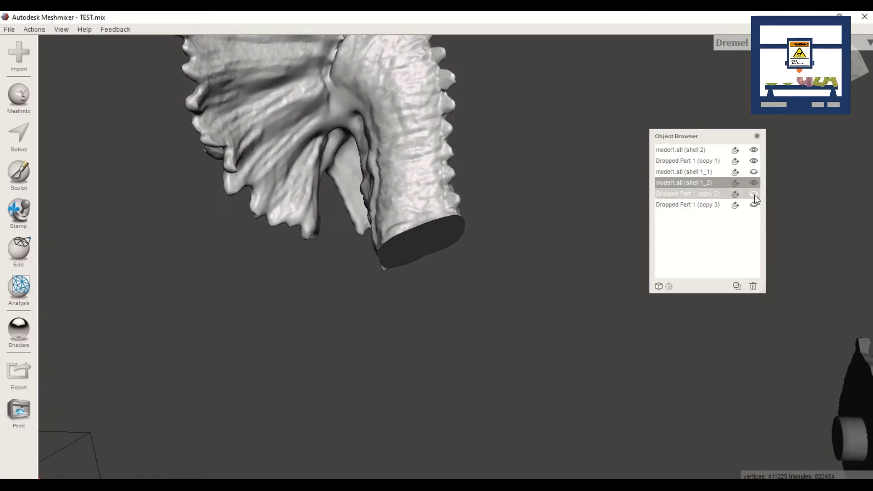
left_click(753, 195)
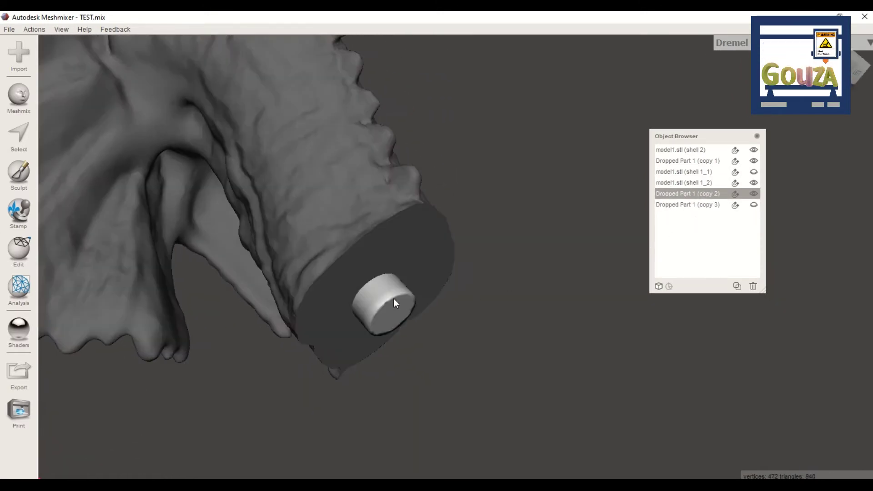
- Subtract cylinder copy 2 from the head with Boolean Difference, intersection curves on, auto-reduce off and edge scale 0.39, and show cylinder copy 3
left_click(354, 269)
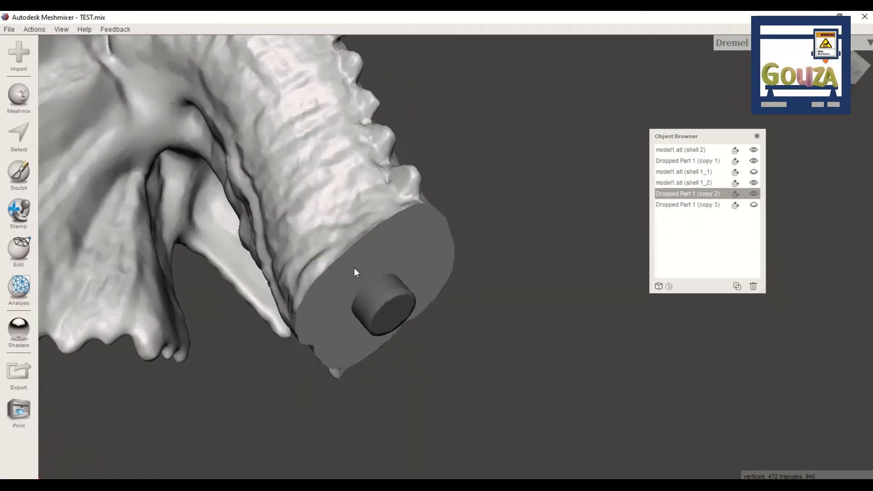
left_click(384, 302, "shift")
left_click(91, 152)
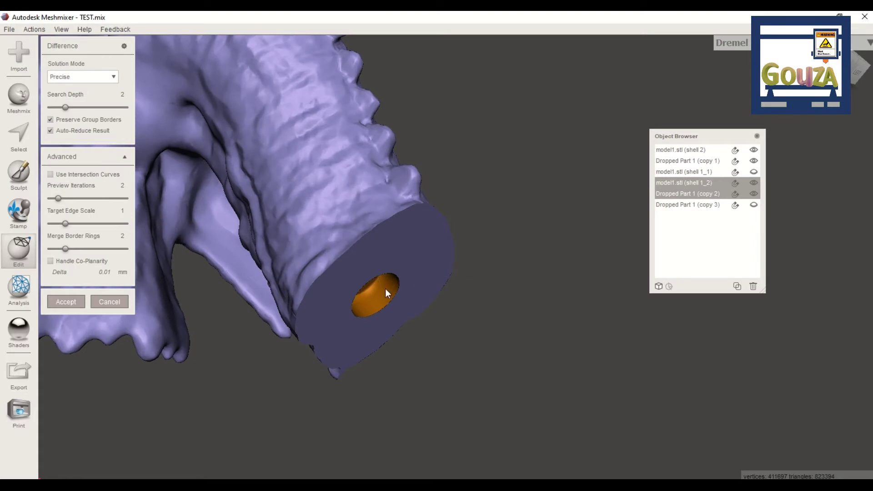
left_click(50, 176)
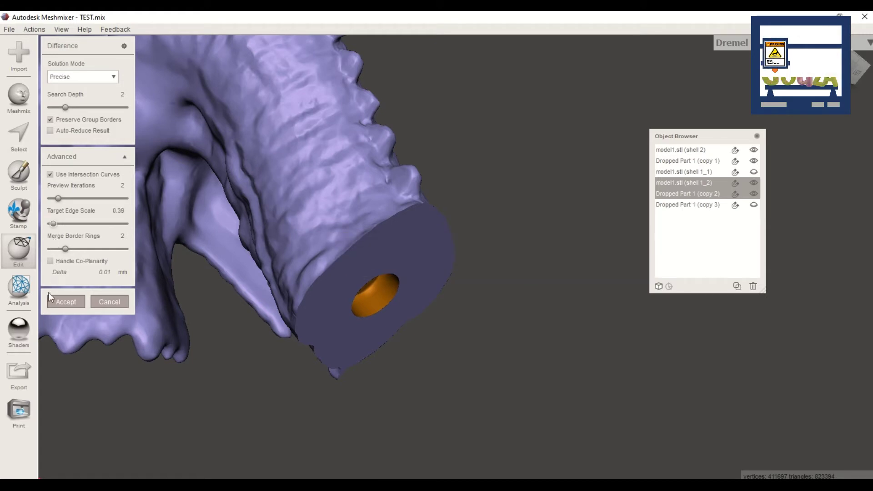
left_click(66, 302)
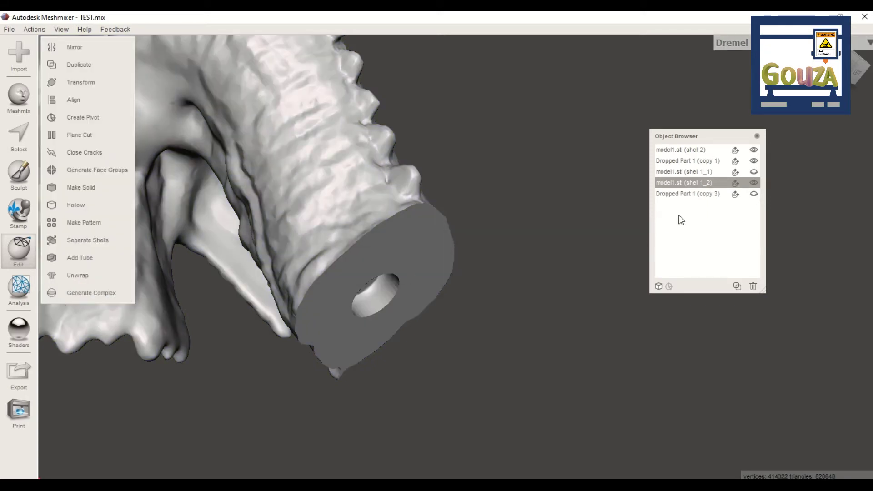
left_click(754, 193)
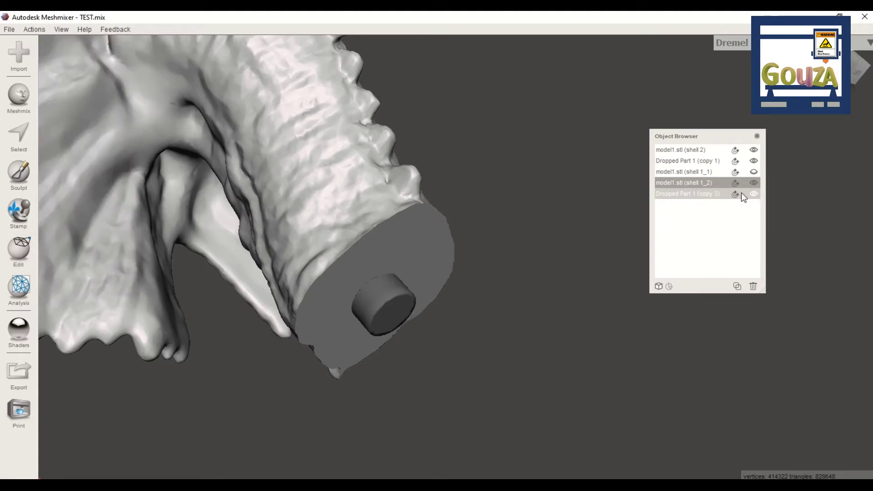
- Examine the neck joint between the head and the see-through body from several sides, and check the connector cavities at the neck and tail
left_click(685, 172)
scroll(509, 157, "down", 8)
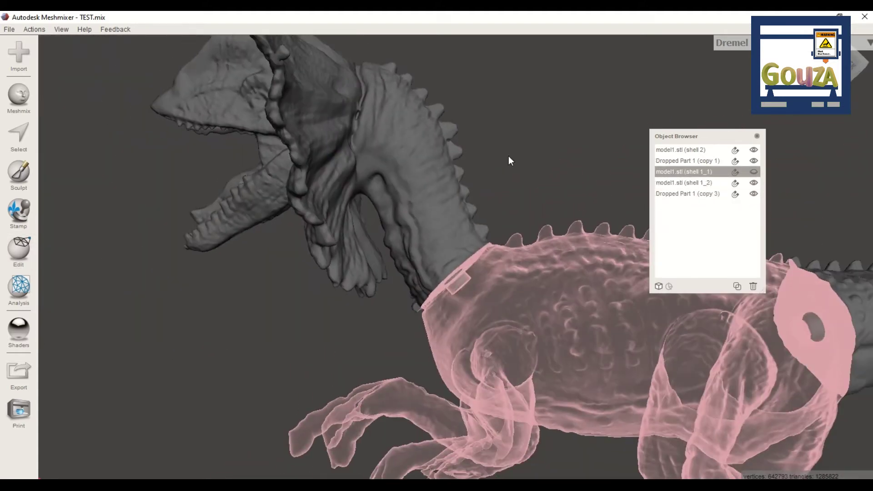
scroll(509, 157, "down", 10)
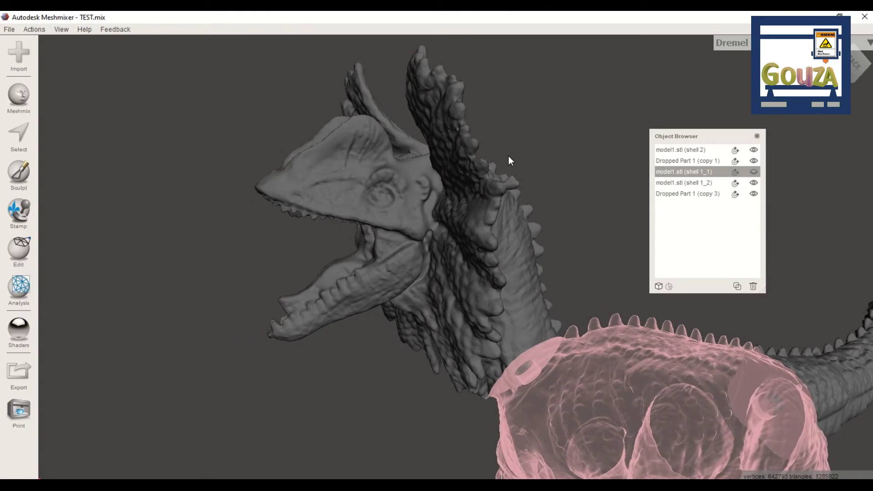
scroll(509, 156, "up", 5)
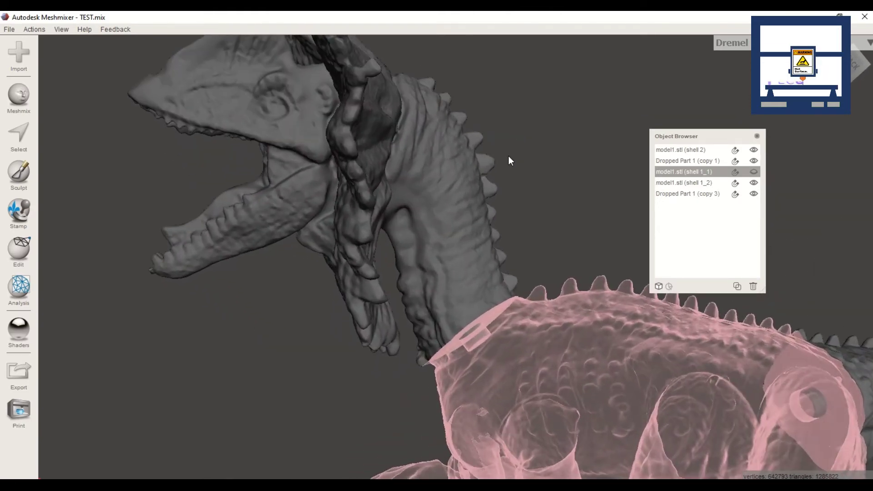
scroll(508, 157, "down", 2)
scroll(508, 156, "down", 2)
scroll(509, 157, "up", 3)
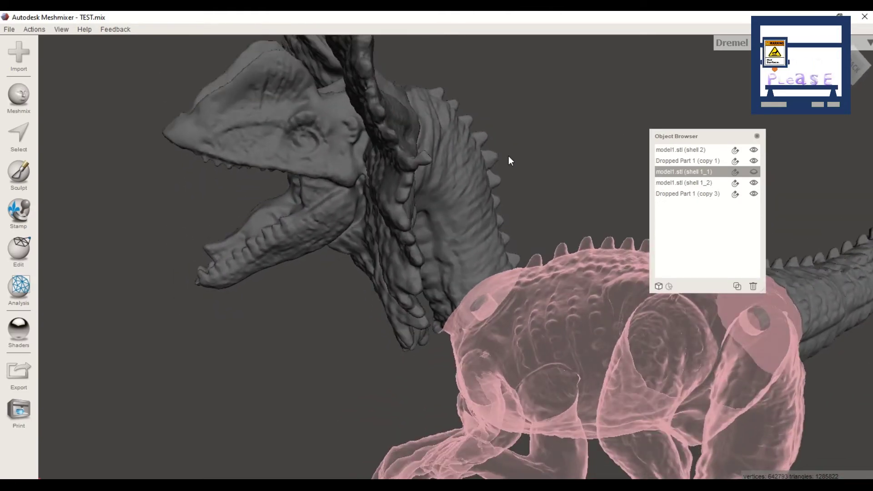
scroll(509, 157, "up", 3)
scroll(508, 157, "down", 4)
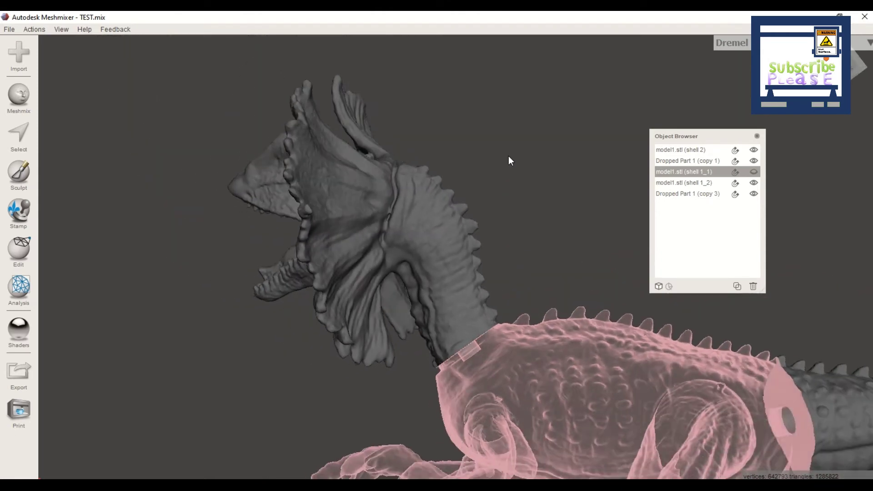
left_click(682, 163)
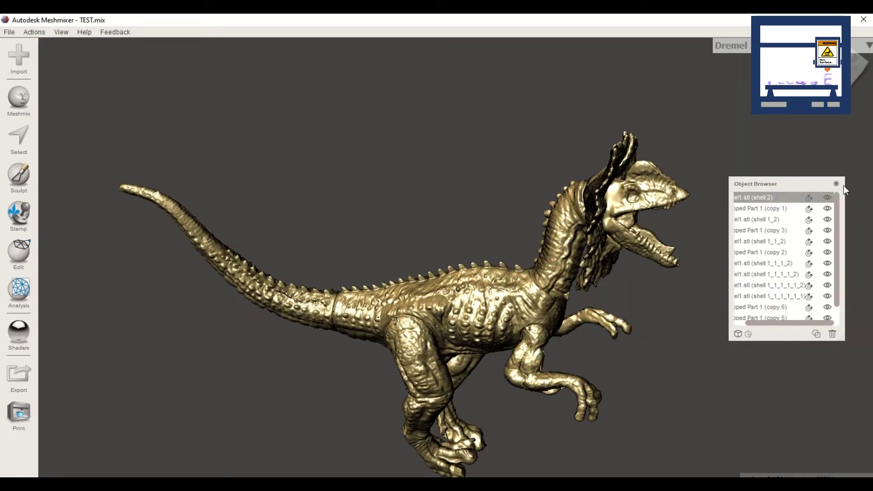
- Hide the tail, model1.stl (shell 2), and the hind leg, model1.stl (shell 1_1_1_2), to inspect their connectors
left_click(828, 197)
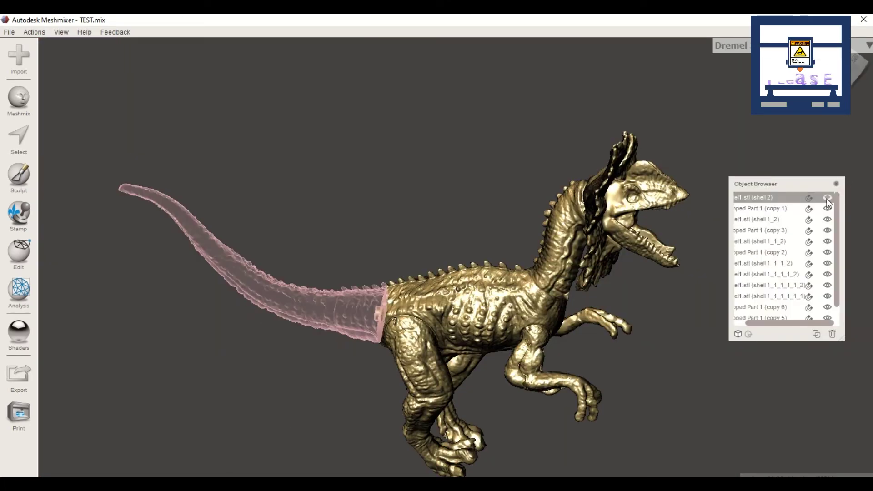
right_click_drag(389, 317, 449, 356)
left_click(449, 355)
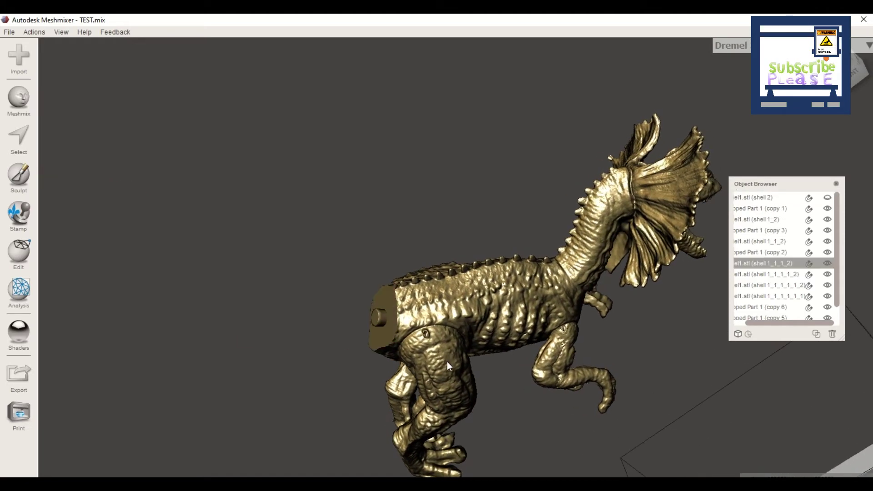
left_click(828, 263)
right_click_drag(564, 339, 630, 344)
right_click_drag(466, 353, 425, 325)
- Hide the other hind leg, model1.stl (shell 1_1_2), and the head, model1.stl (shell 1_2), to inspect their joints
left_click(425, 325)
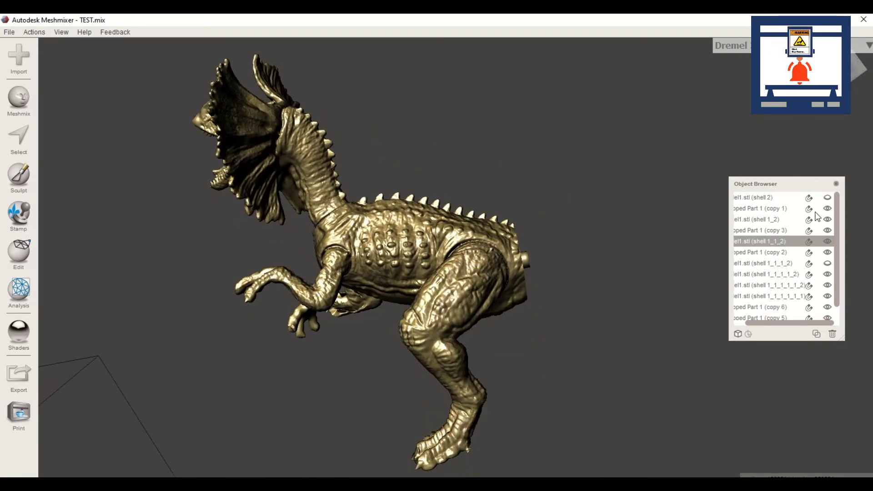
left_click(828, 242)
right_click_drag(509, 288, 419, 228)
left_click(381, 191)
left_click(826, 219)
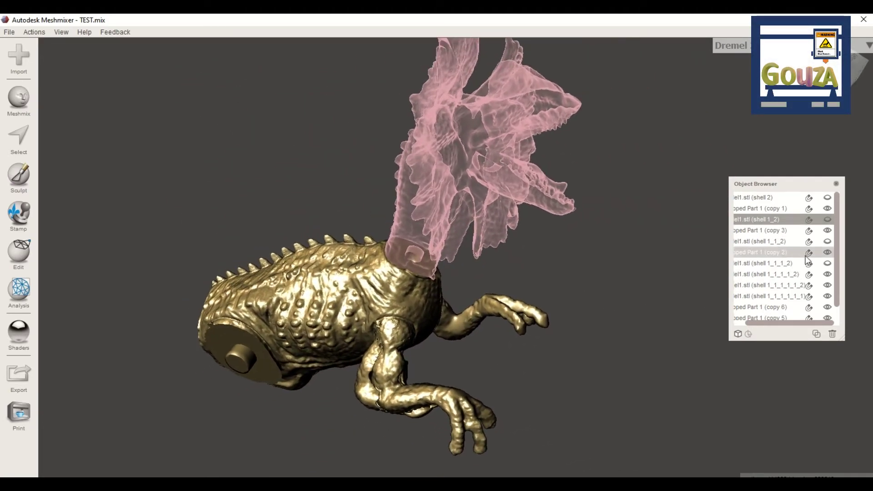
- Show the tail, both hind legs and the head again
left_click(828, 242)
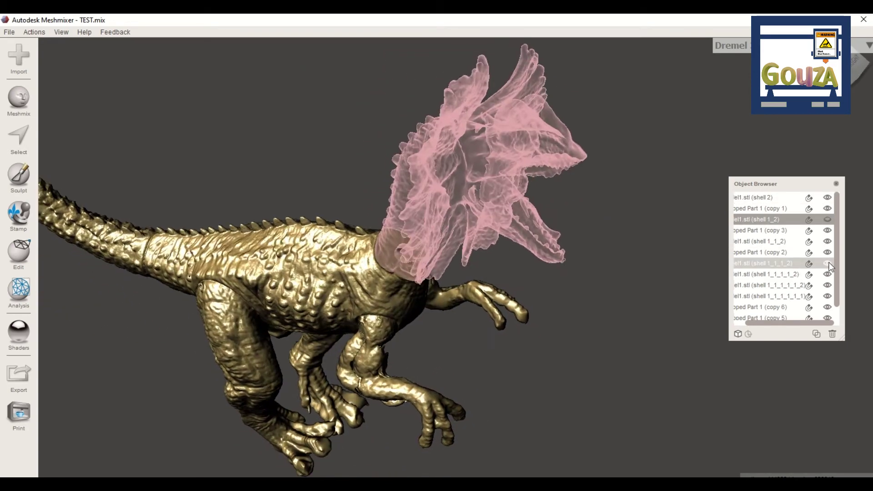
left_click(828, 263)
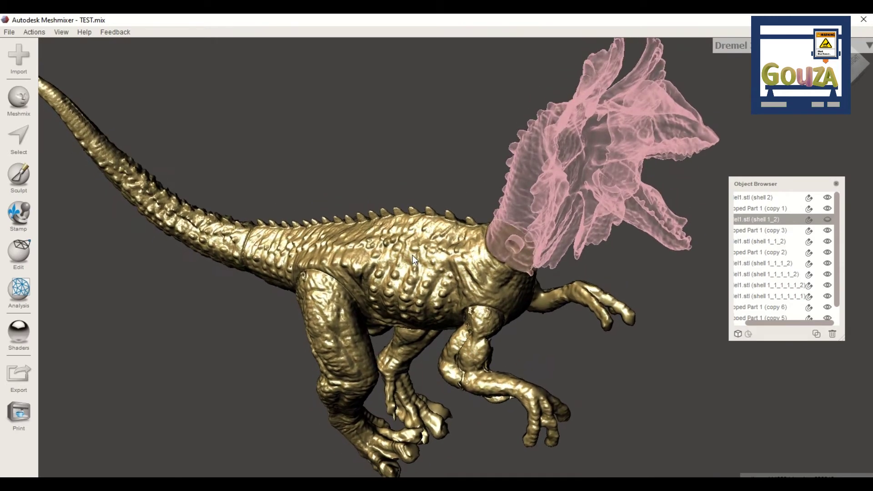
left_click(829, 230)
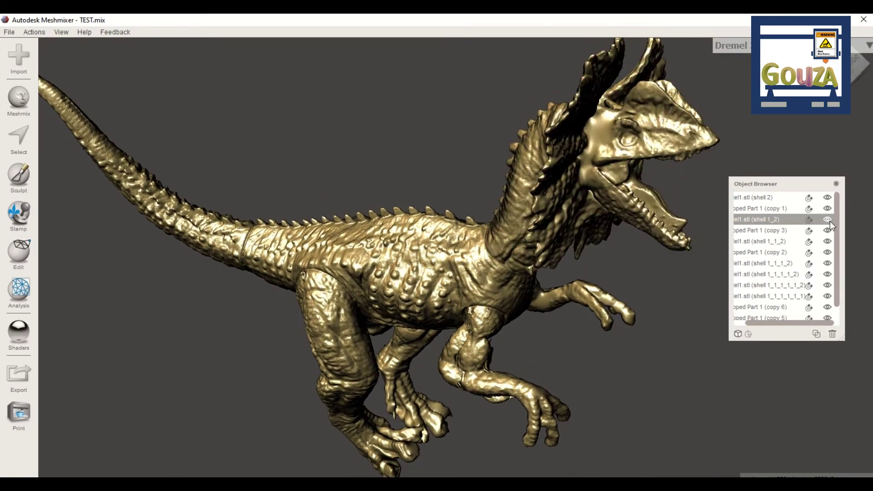
- Hide the torso, model1.stl (shell 1_1_1_1_1), and inspect the connectors of the surrounding parts
left_click(474, 270)
left_click(828, 297)
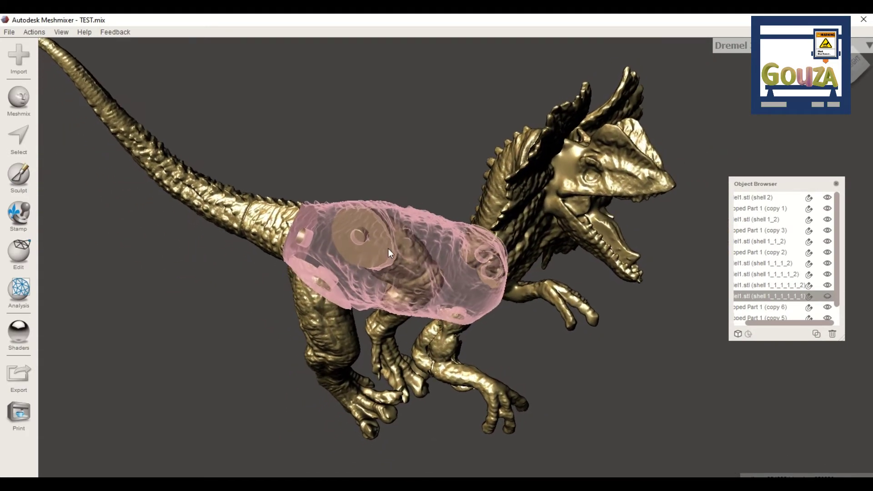
right_click_drag(467, 272, 556, 199)
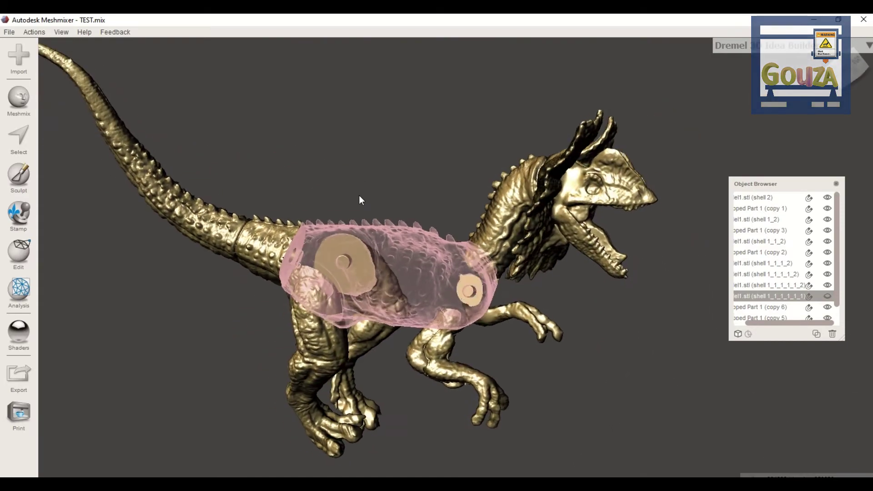